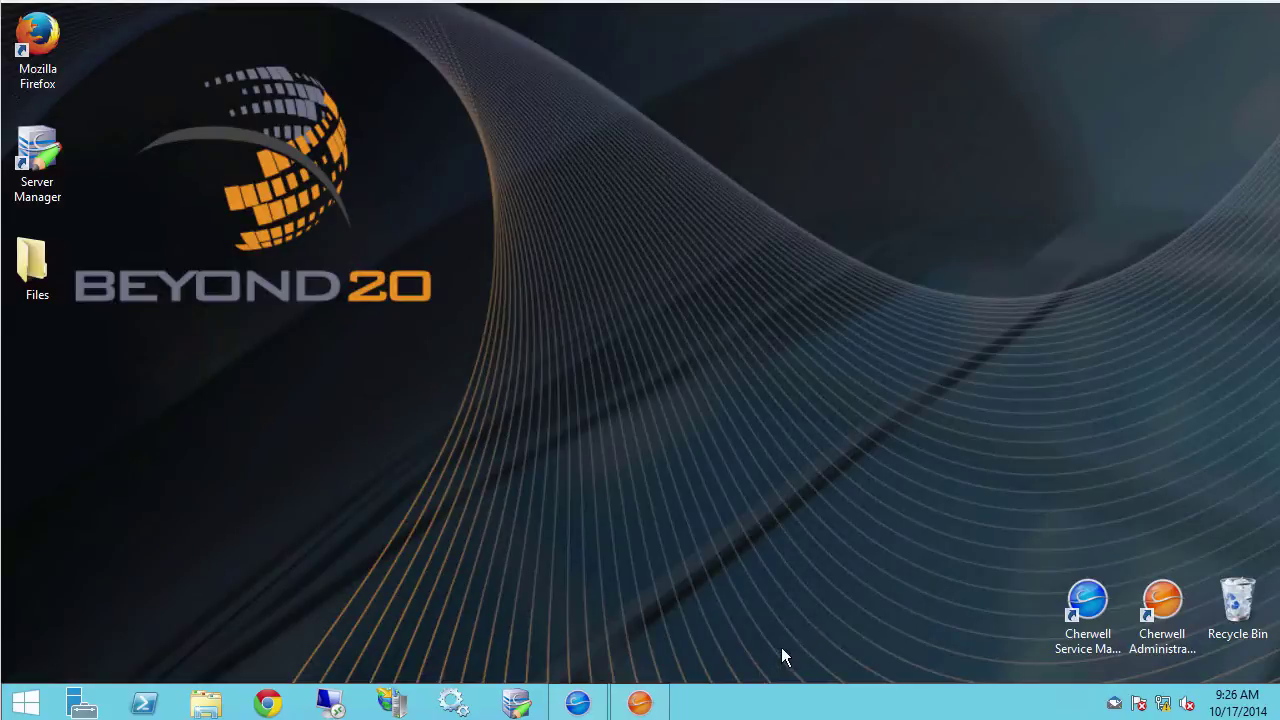
- Switch to Cherwell Service Management Administrator and open the Web Services Manager at the global Sharepoint - SOAP folder
{"action": "left_click", "coordinate": [658, 710]}
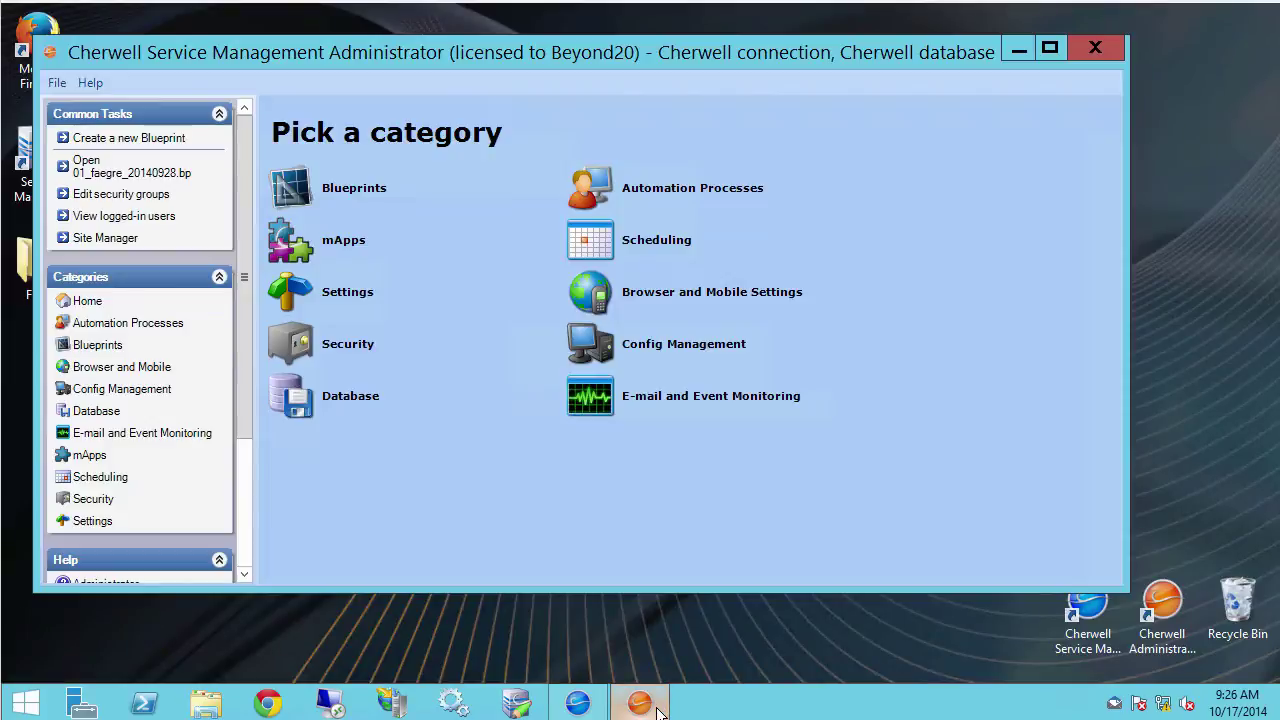
{"action": "left_click", "coordinate": [710, 296]}
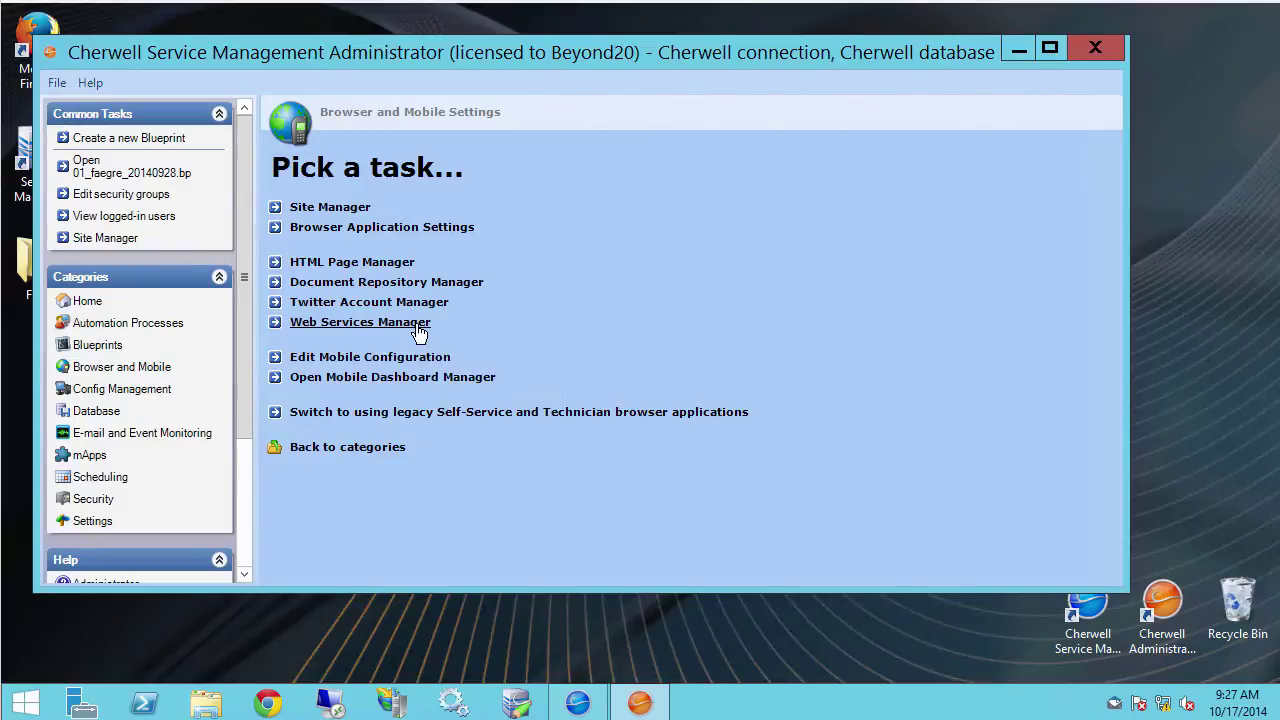
{"action": "left_click", "coordinate": [332, 323]}
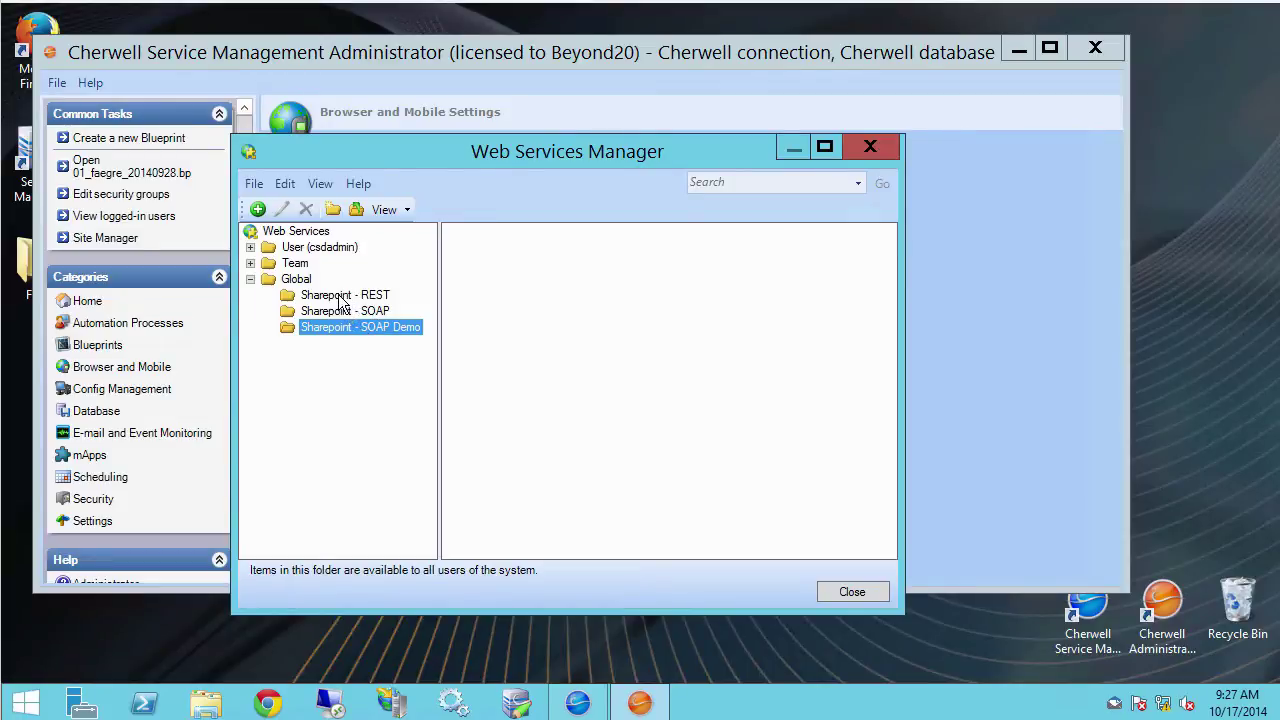
{"action": "left_click", "coordinate": [340, 312]}
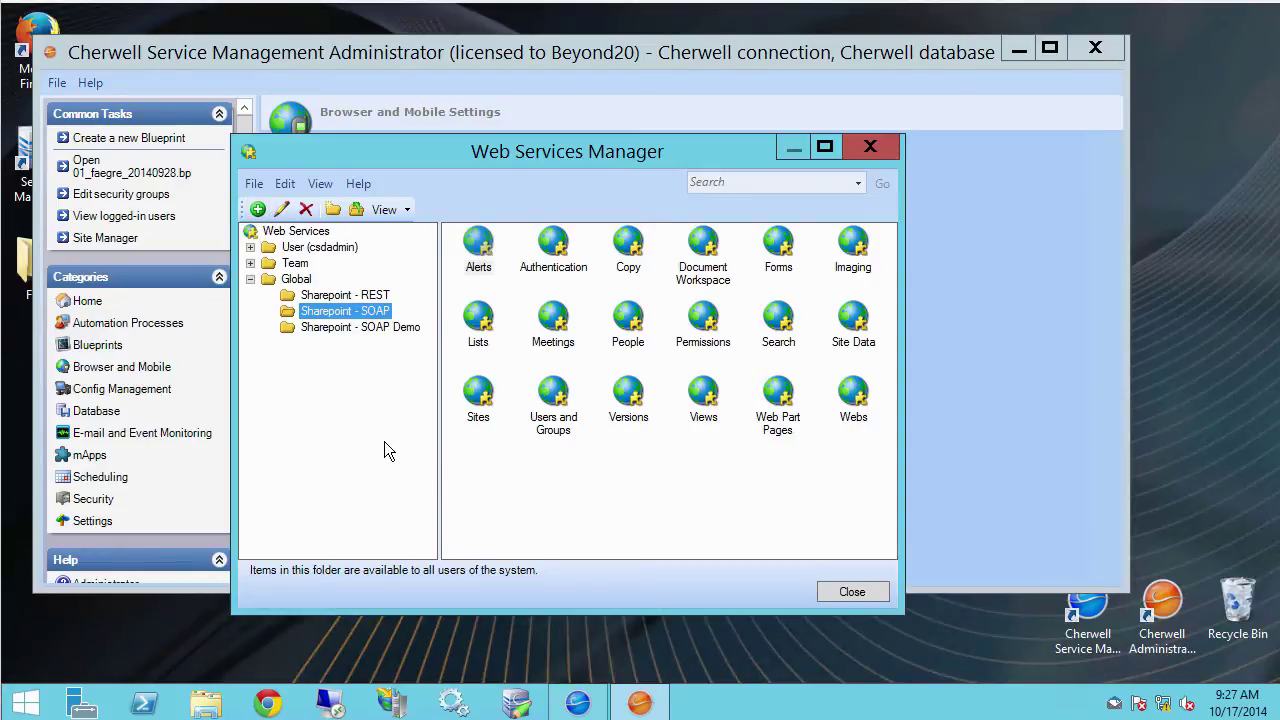
- Create a web service named Lists in the Sharepoint - SOAP Demo folder with service type WSDL (SOAP 1.2)
{"action": "left_click", "coordinate": [330, 330]}
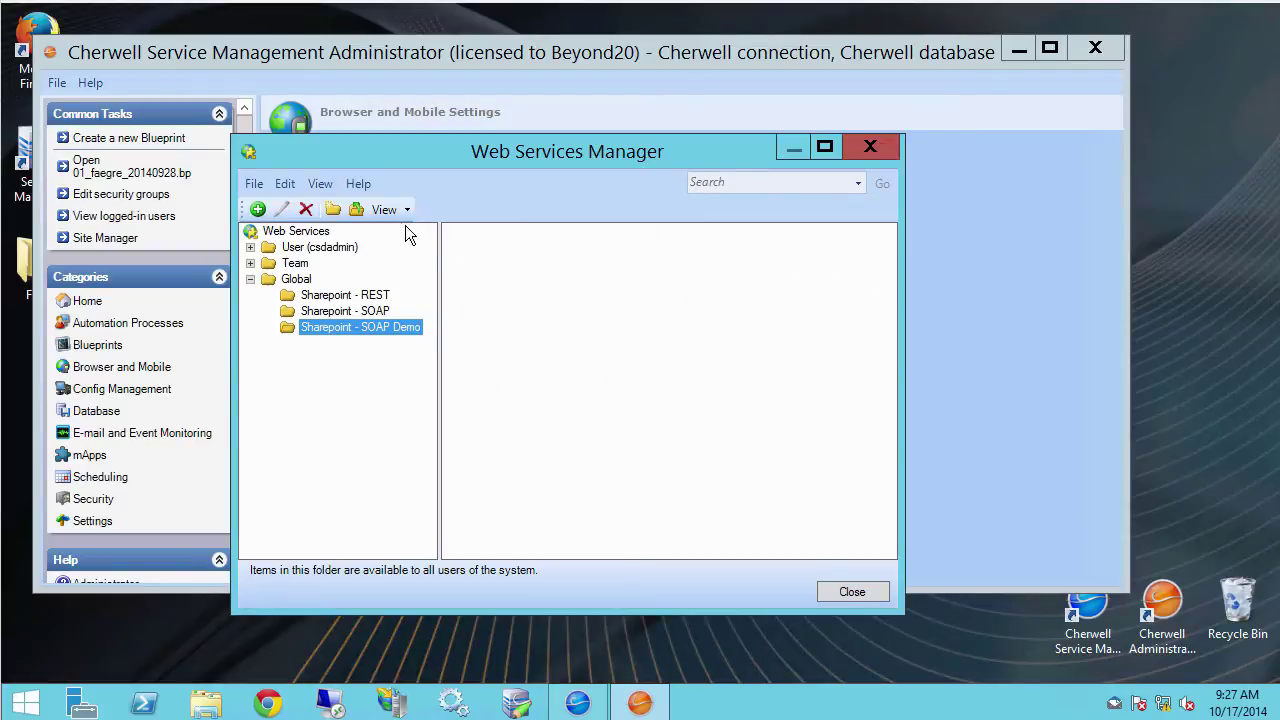
{"action": "left_click", "coordinate": [258, 211]}
{"action": "left_click", "coordinate": [640, 269]}
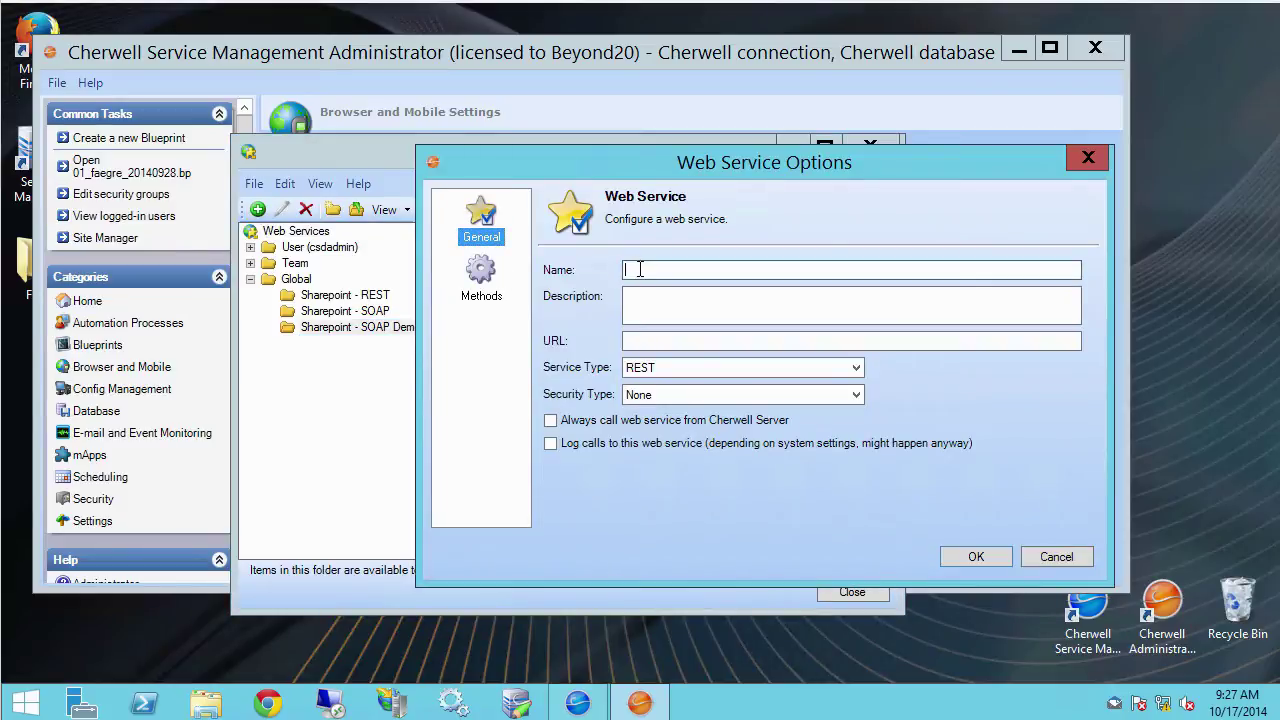
{"action": "type", "text": "Lists"}
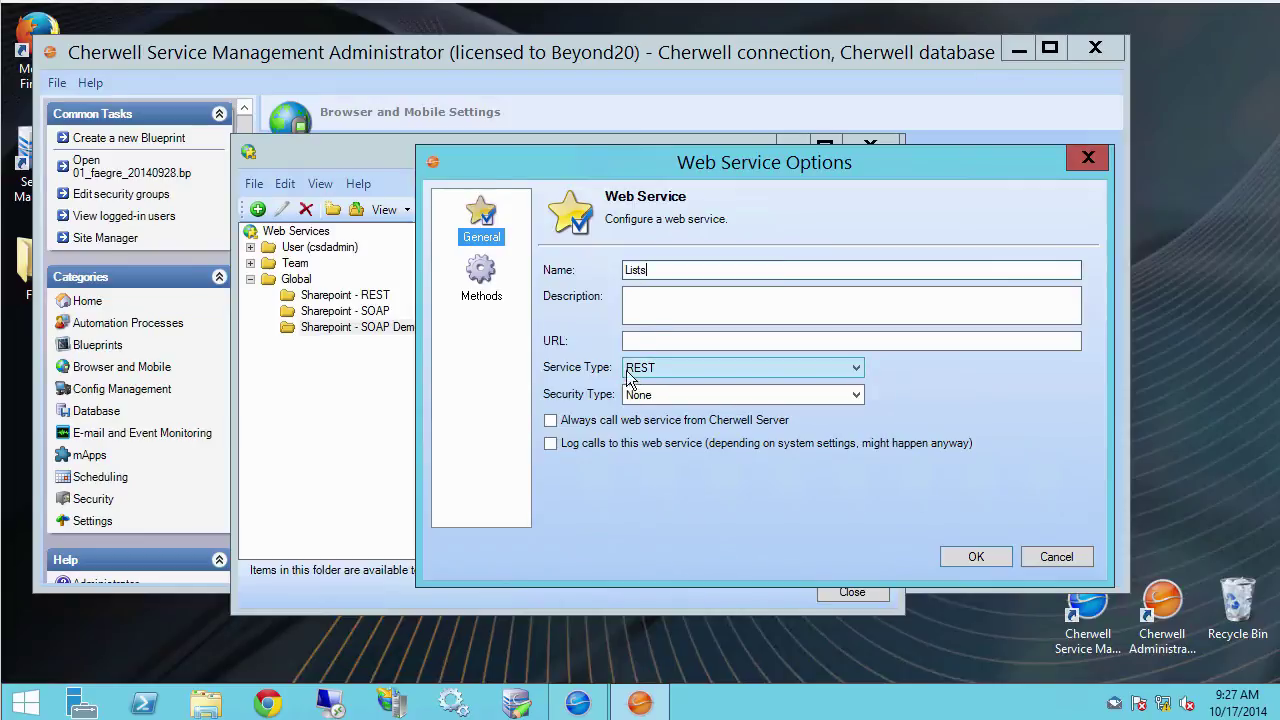
{"action": "left_click", "coordinate": [858, 368]}
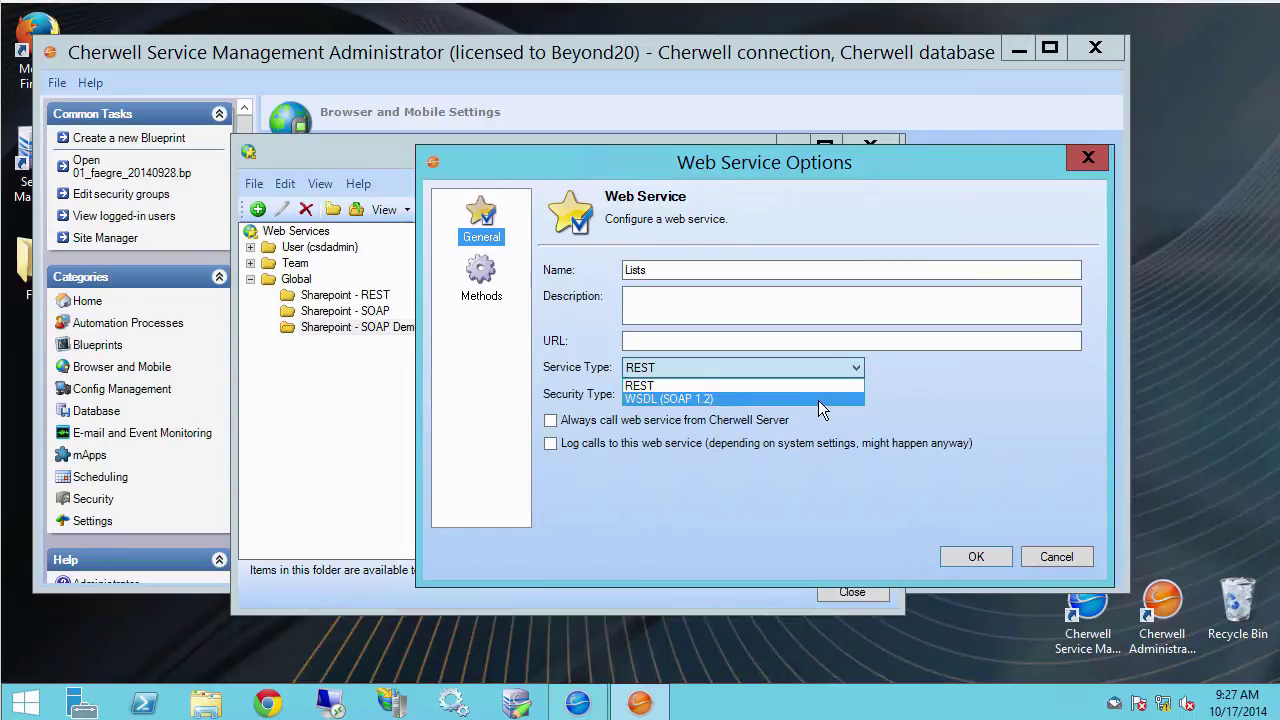
{"action": "left_click", "coordinate": [737, 401]}
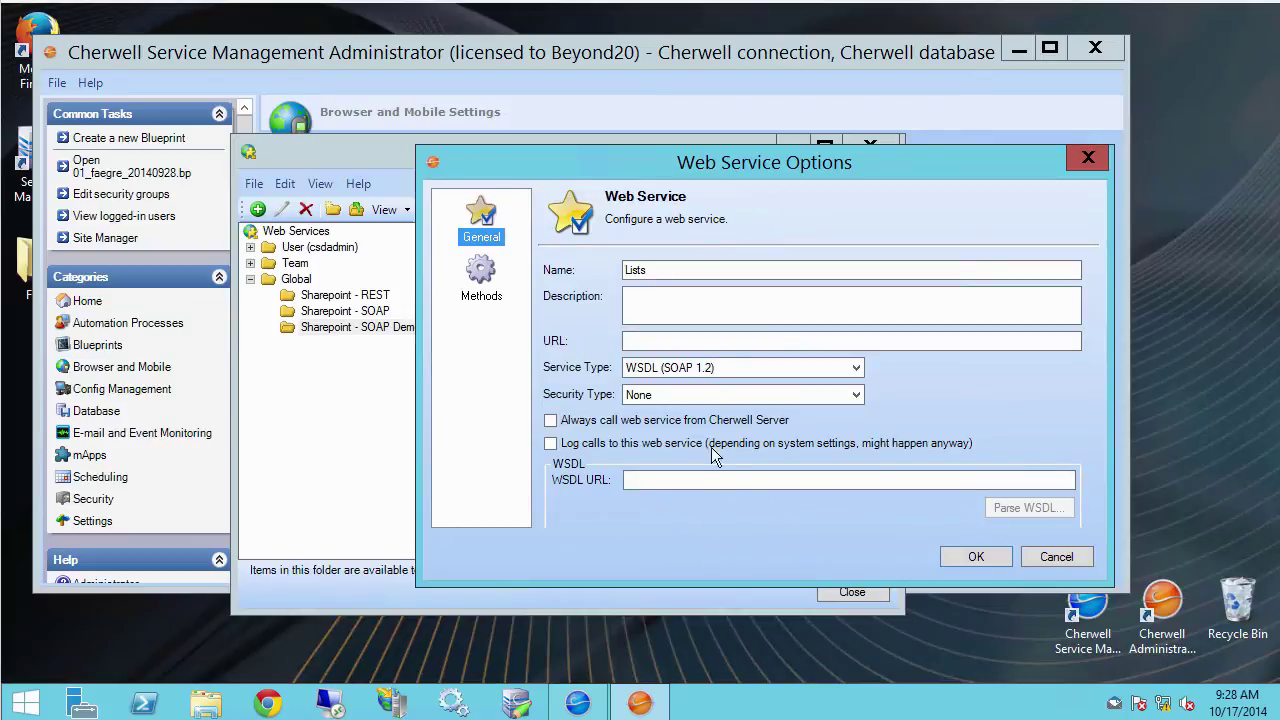
{"action": "left_click", "coordinate": [666, 339]}
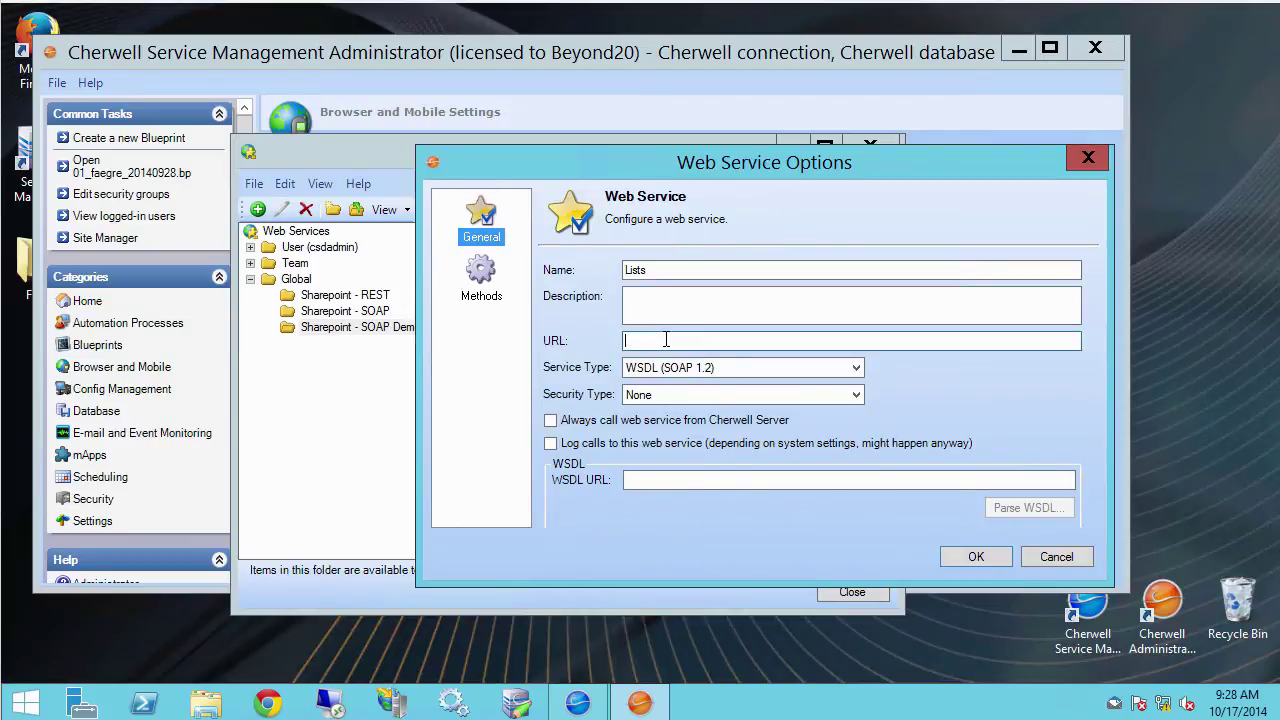
{"action": "right_click", "coordinate": [663, 339]}
{"action": "left_click", "coordinate": [728, 422]}
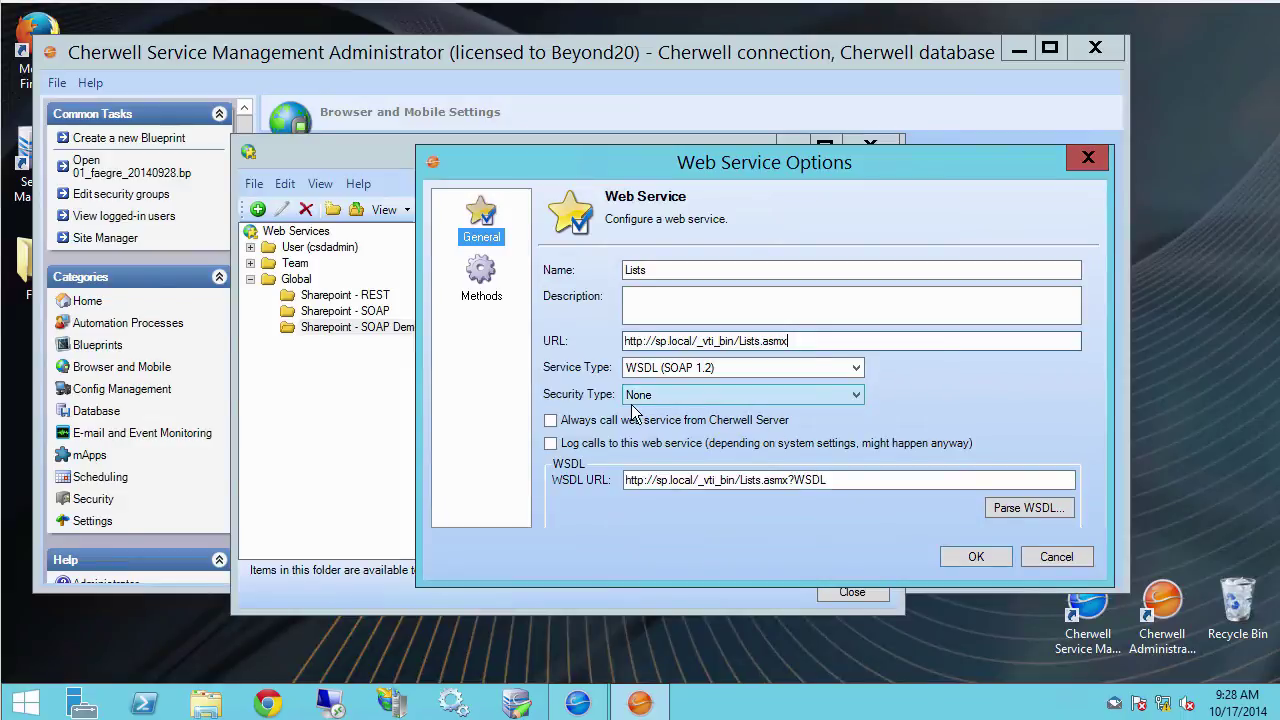
{"action": "left_click", "coordinate": [855, 398]}
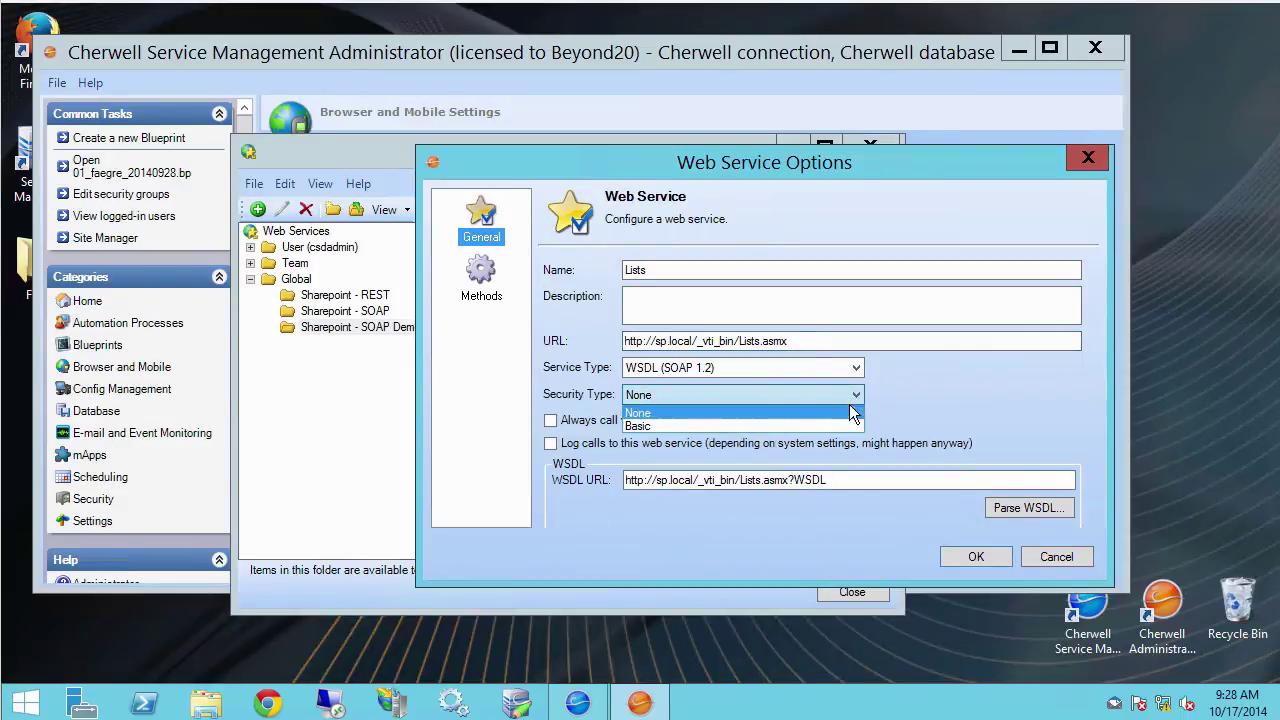
{"action": "left_click", "coordinate": [845, 427]}
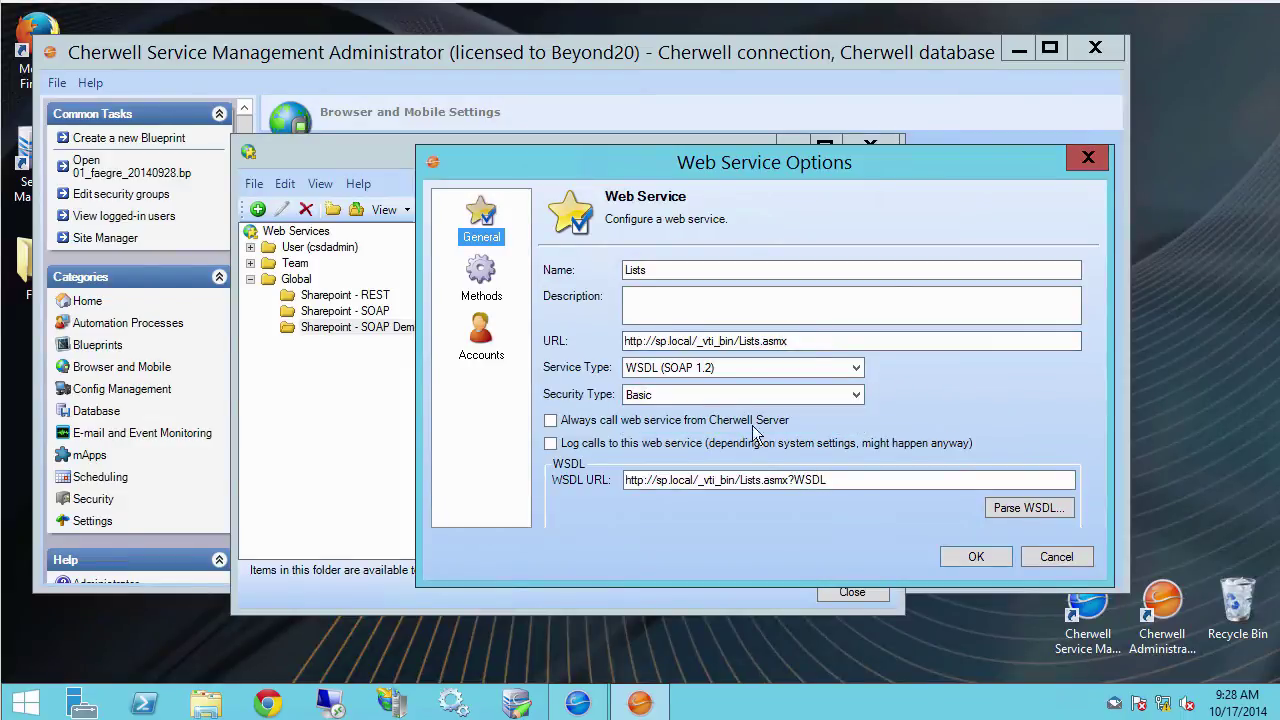
- Add a web service account named webservice with user ID webservice, entering and confirming the account password
{"action": "left_click", "coordinate": [484, 340]}
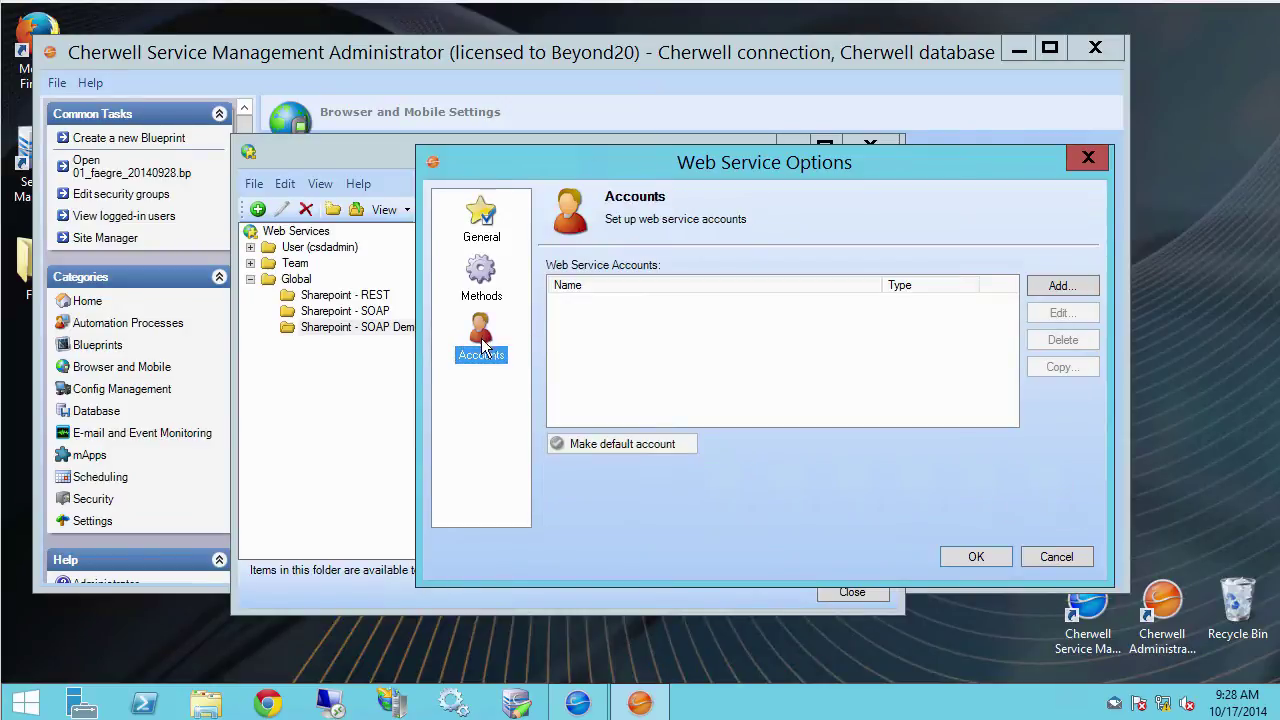
{"action": "left_click", "coordinate": [1062, 286]}
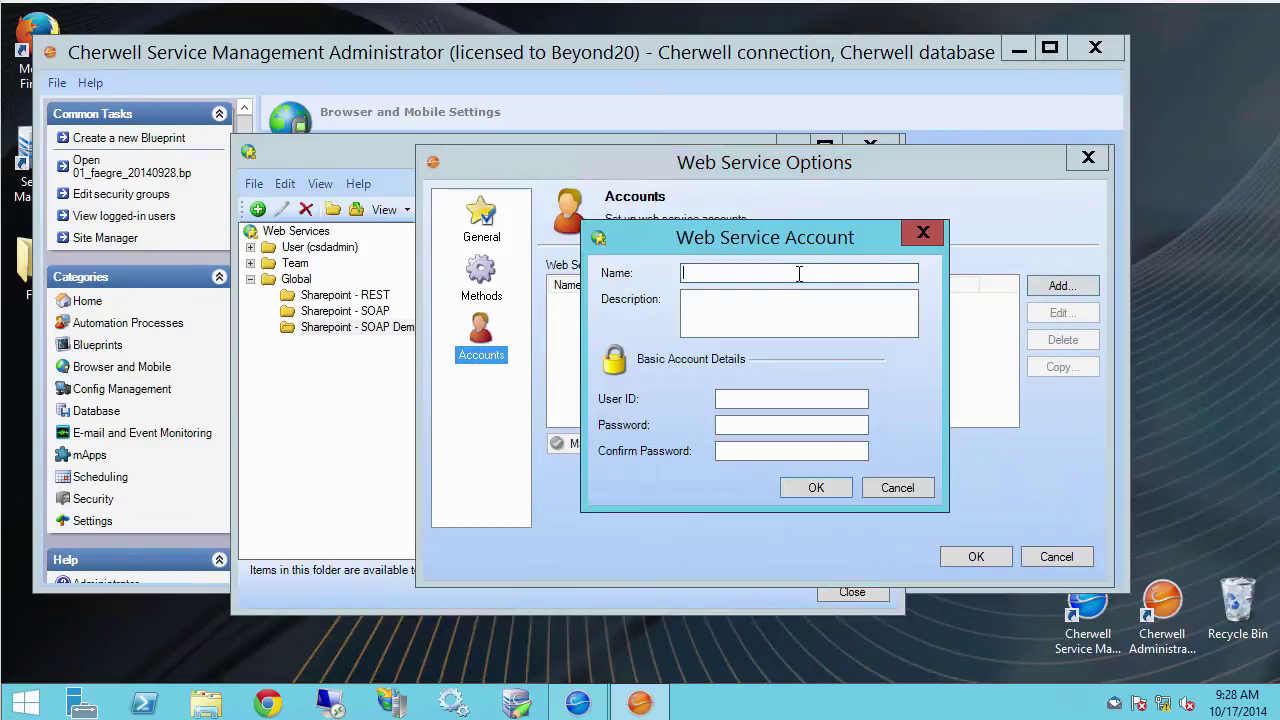
{"action": "type", "text": "webservice"}
{"action": "left_click", "coordinate": [778, 402]}
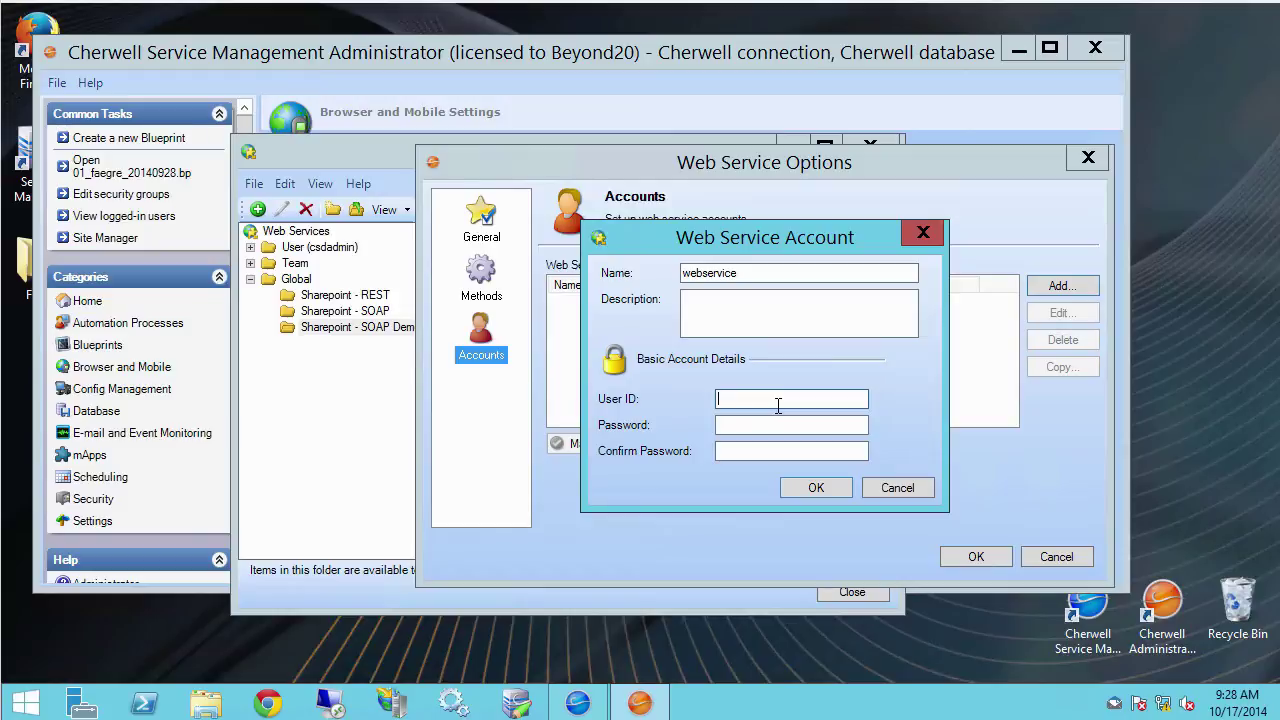
{"action": "type", "text": "webservice"}
{"action": "key", "text": "Tab"}
{"action": "type", "text": "********"}
{"action": "key", "text": "Tab"}
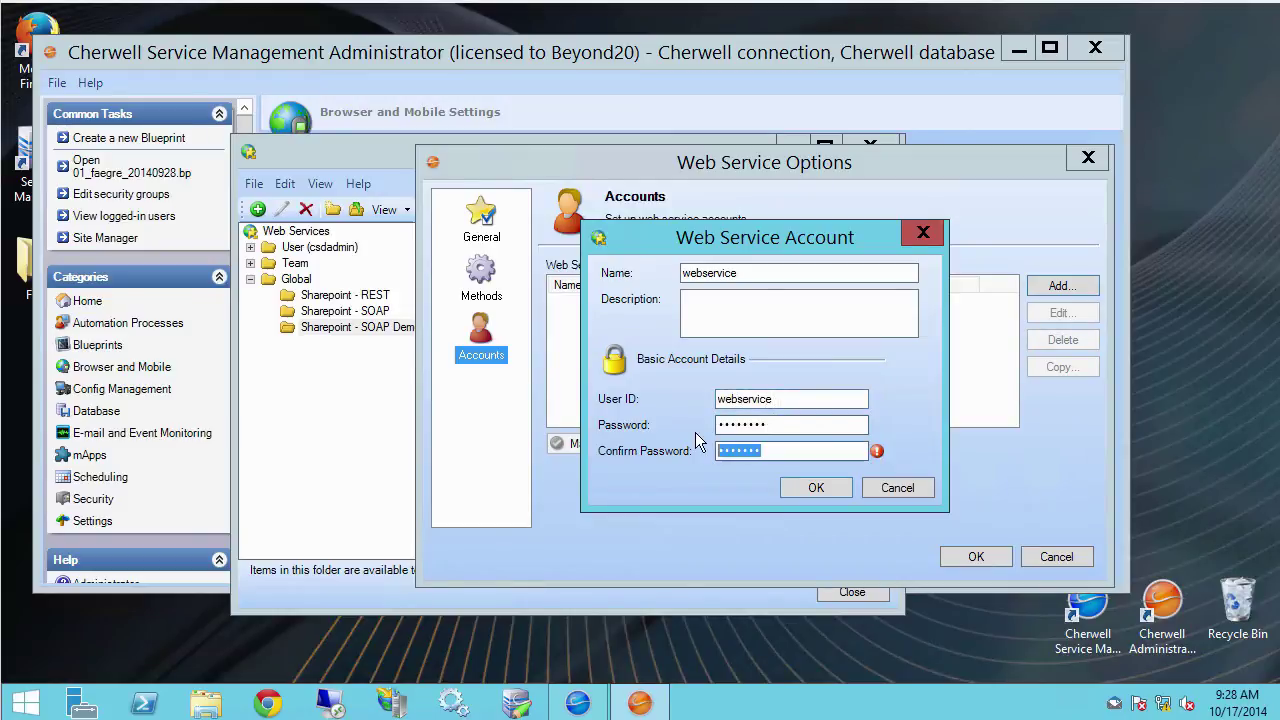
{"action": "type", "text": "********"}
{"action": "left_click", "coordinate": [816, 488]}
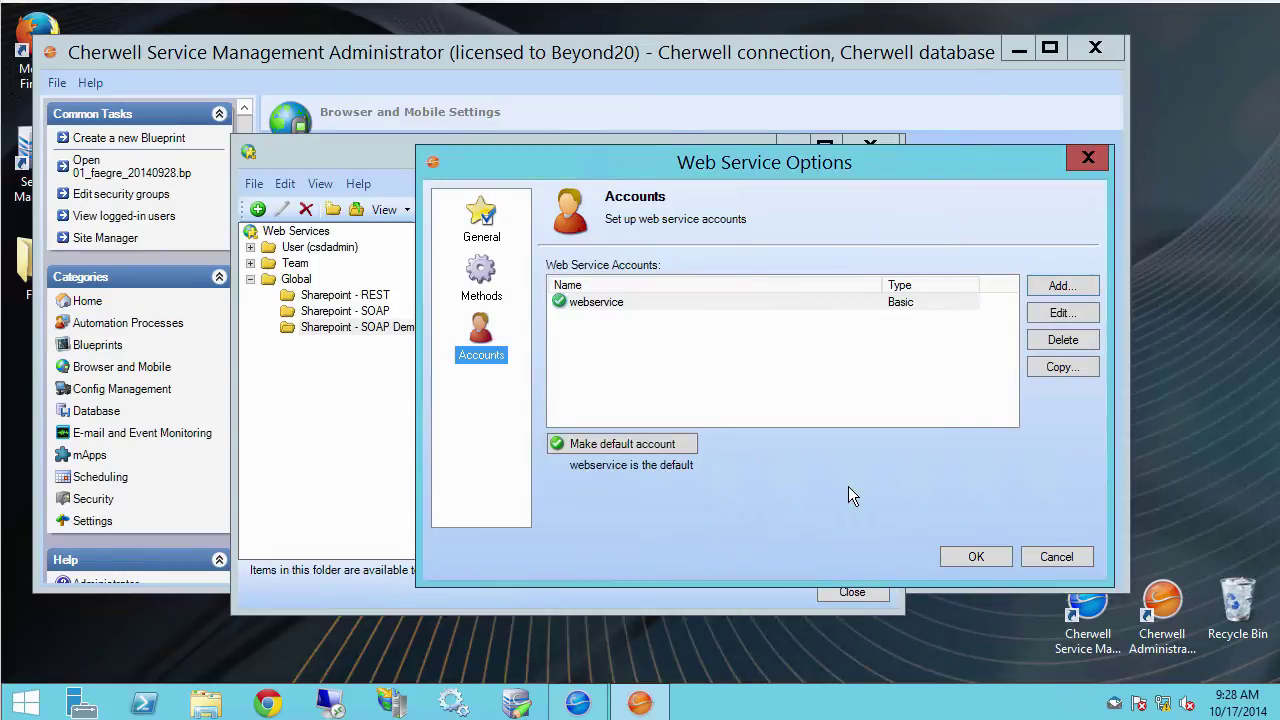
- Have the web service always called from the Cherwell Server and parse its WSDL to import the methods
{"action": "left_click", "coordinate": [495, 236]}
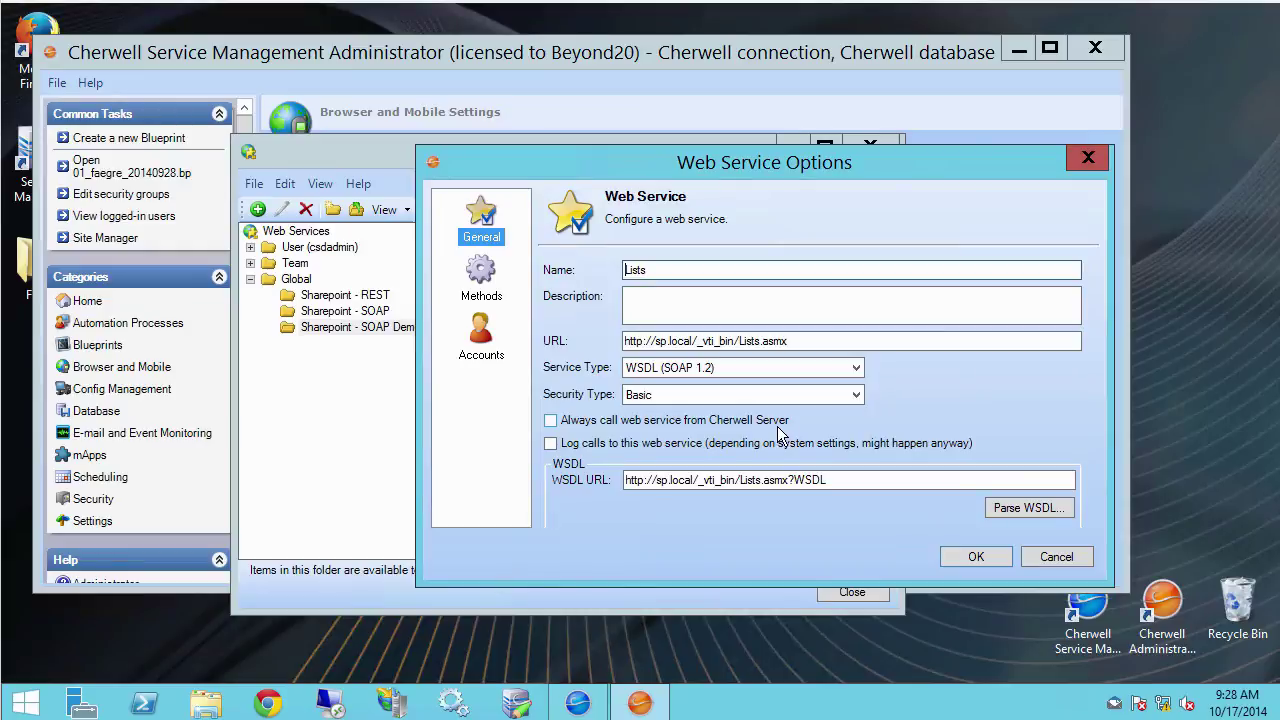
{"action": "left_click", "coordinate": [552, 422]}
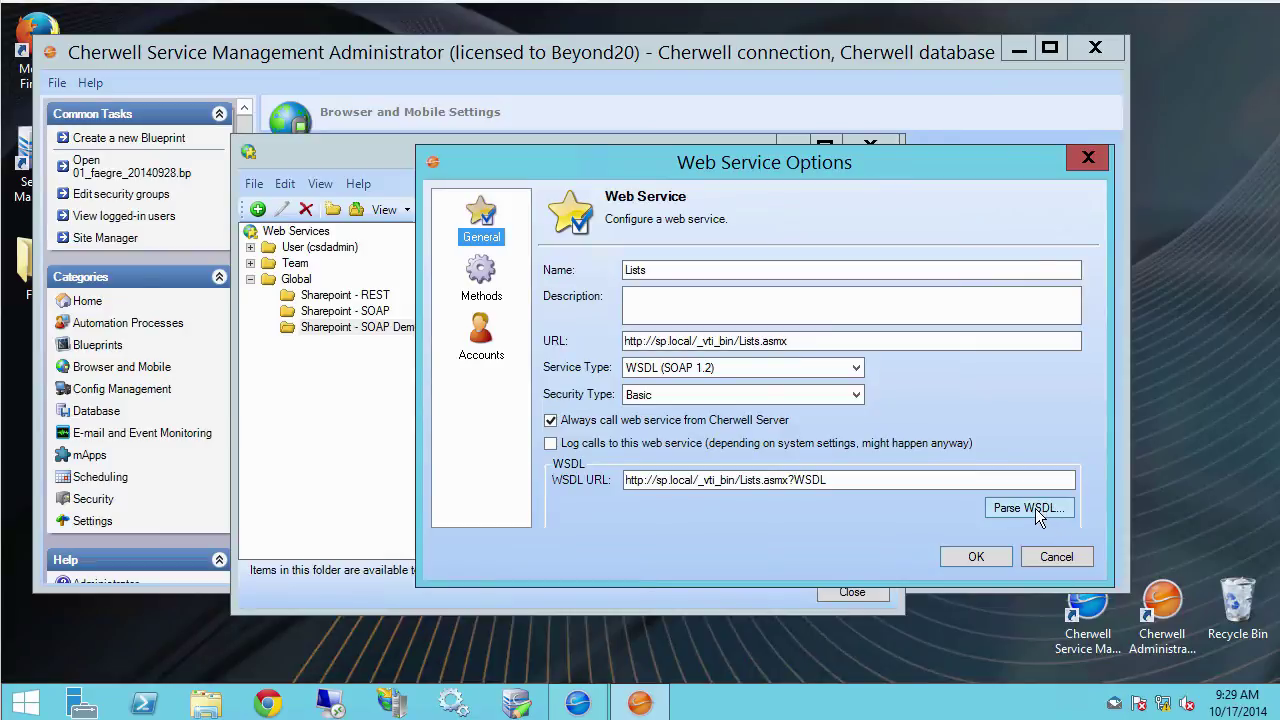
{"action": "left_click", "coordinate": [1038, 512]}
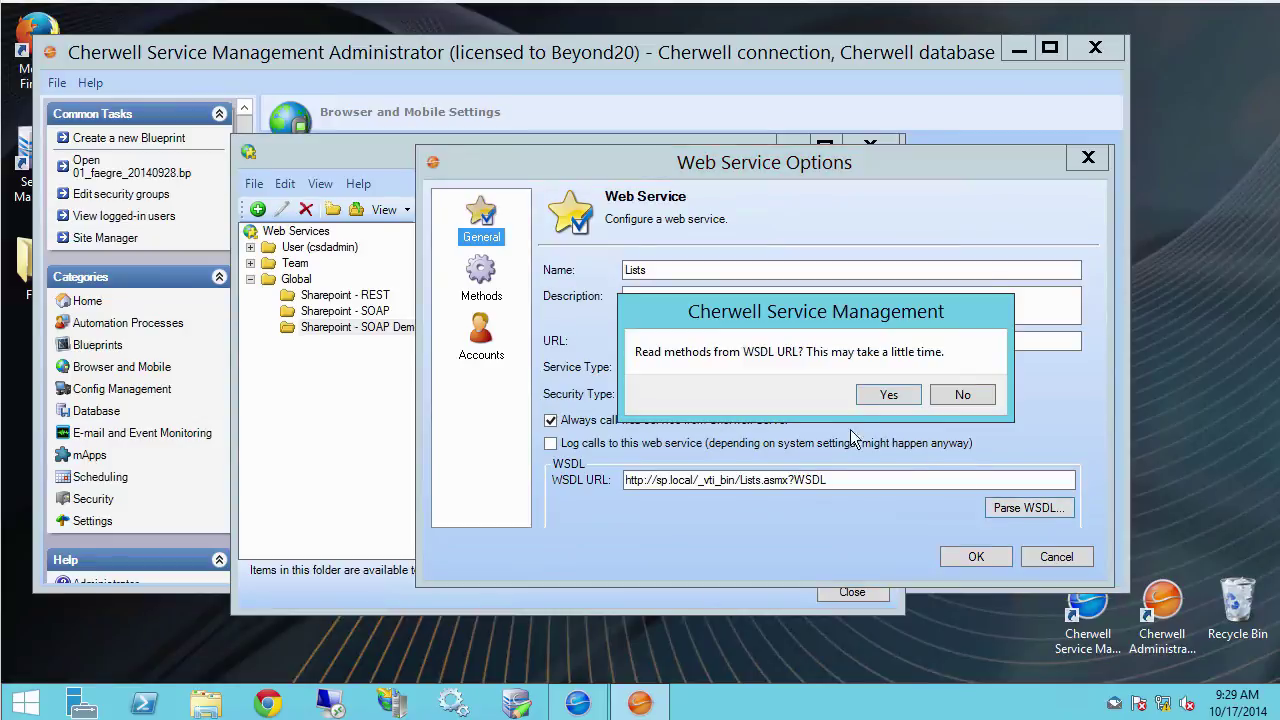
{"action": "left_click", "coordinate": [895, 398]}
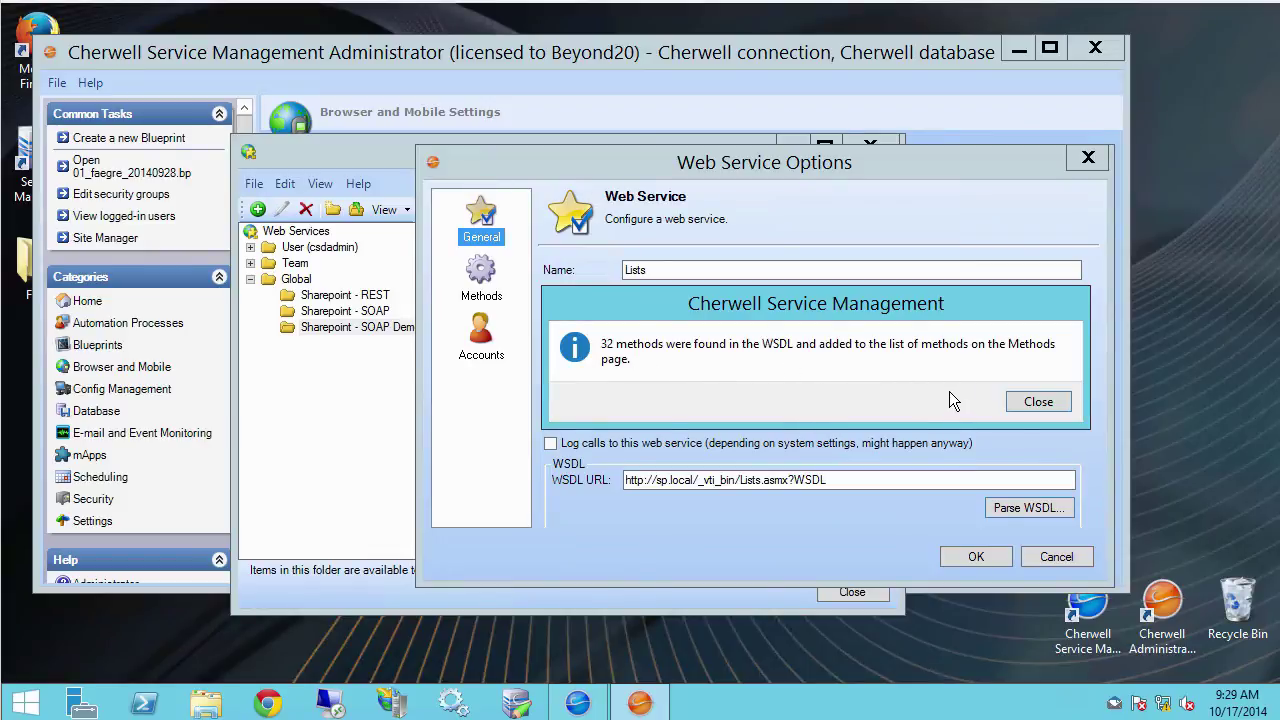
{"action": "left_click", "coordinate": [1032, 405]}
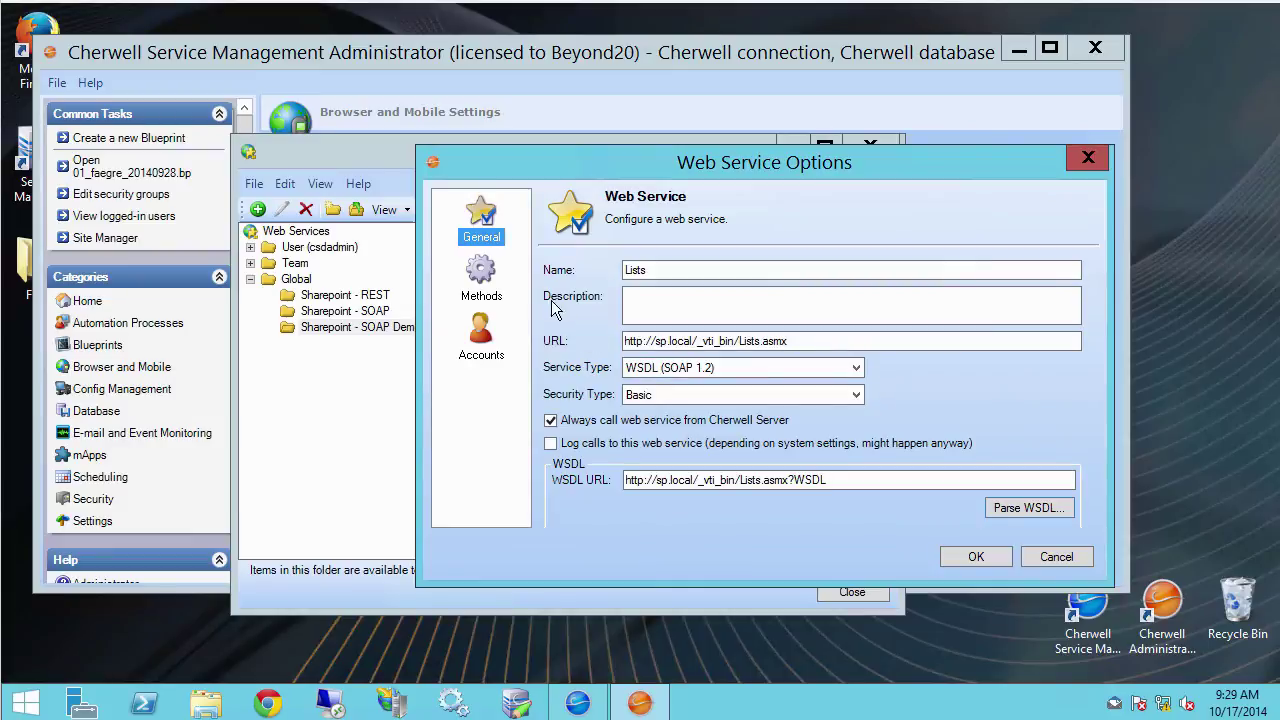
- Make GetList the default method of the Lists web service and save the service
{"action": "left_click", "coordinate": [482, 274]}
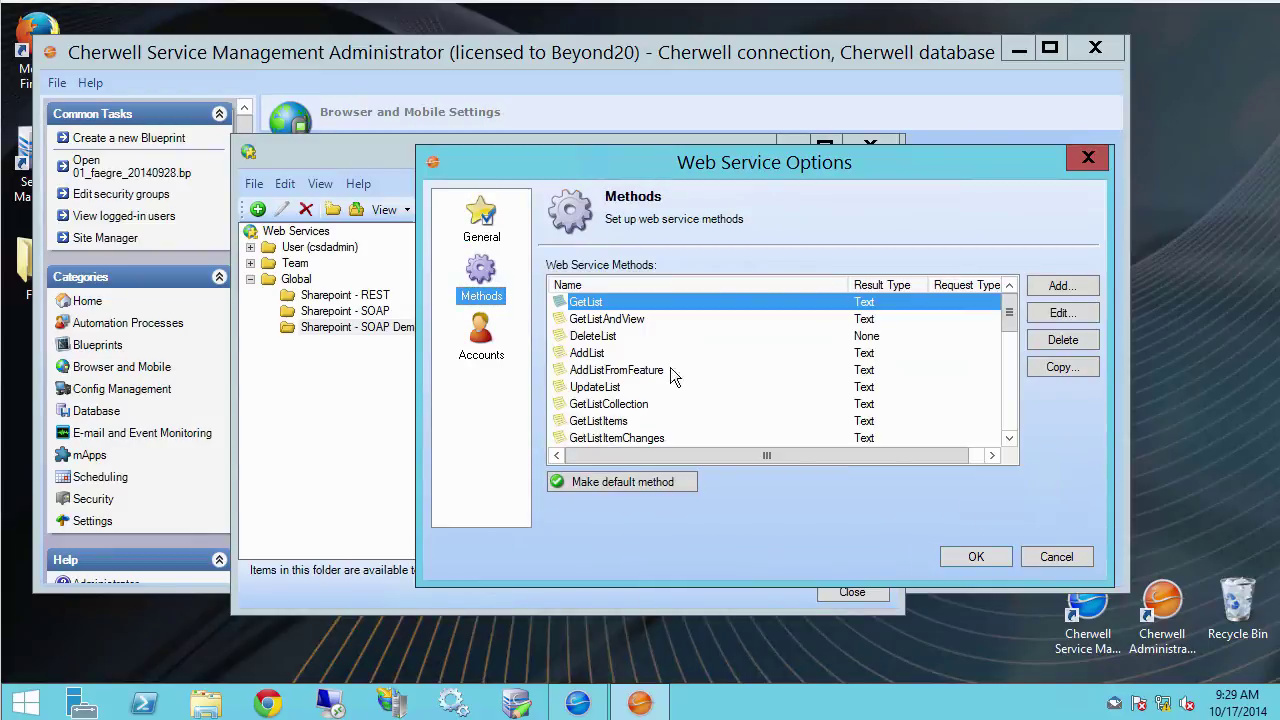
{"action": "left_click_drag", "start_coordinate": [1010, 320], "coordinate": [975, 318]}
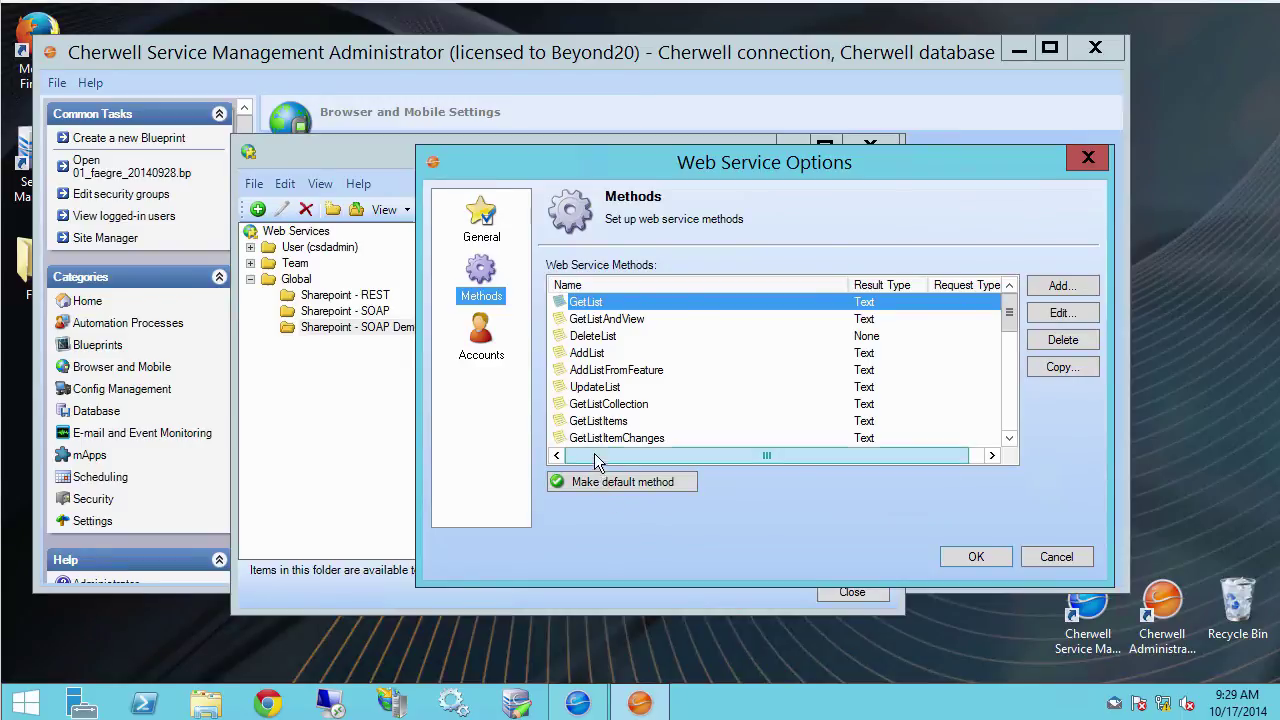
{"action": "left_click", "coordinate": [603, 485]}
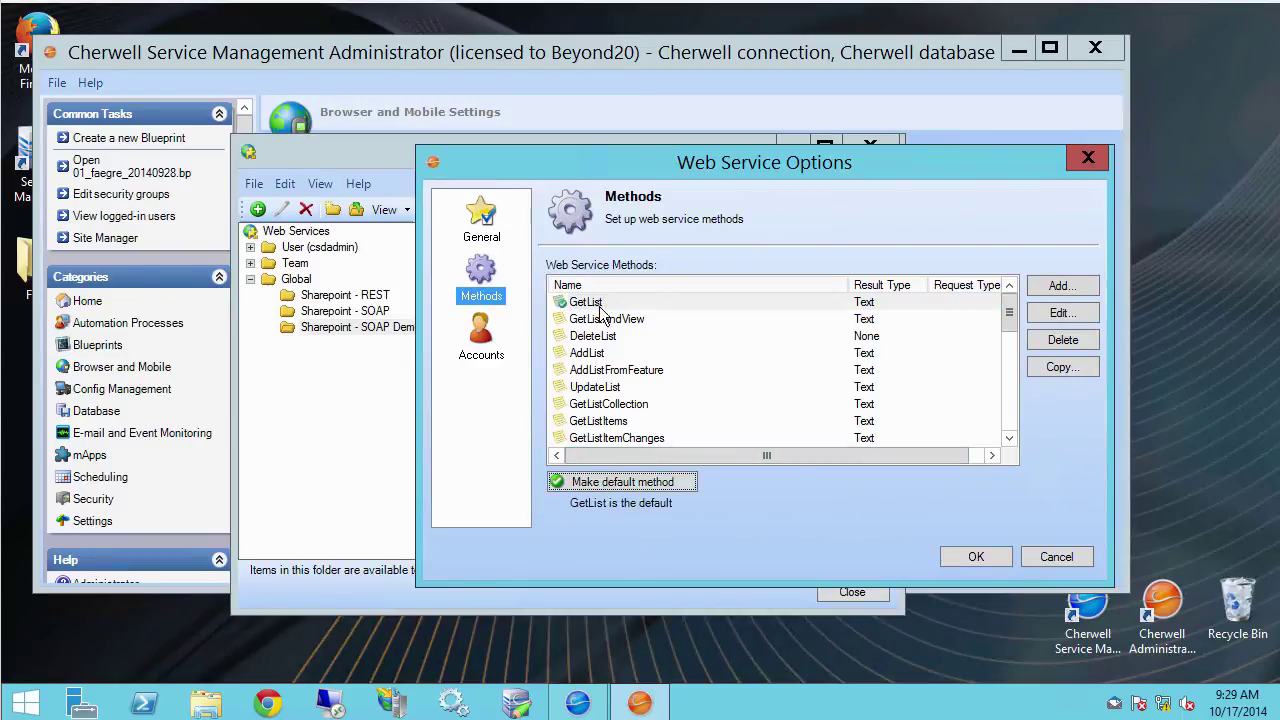
{"action": "left_click", "coordinate": [481, 222]}
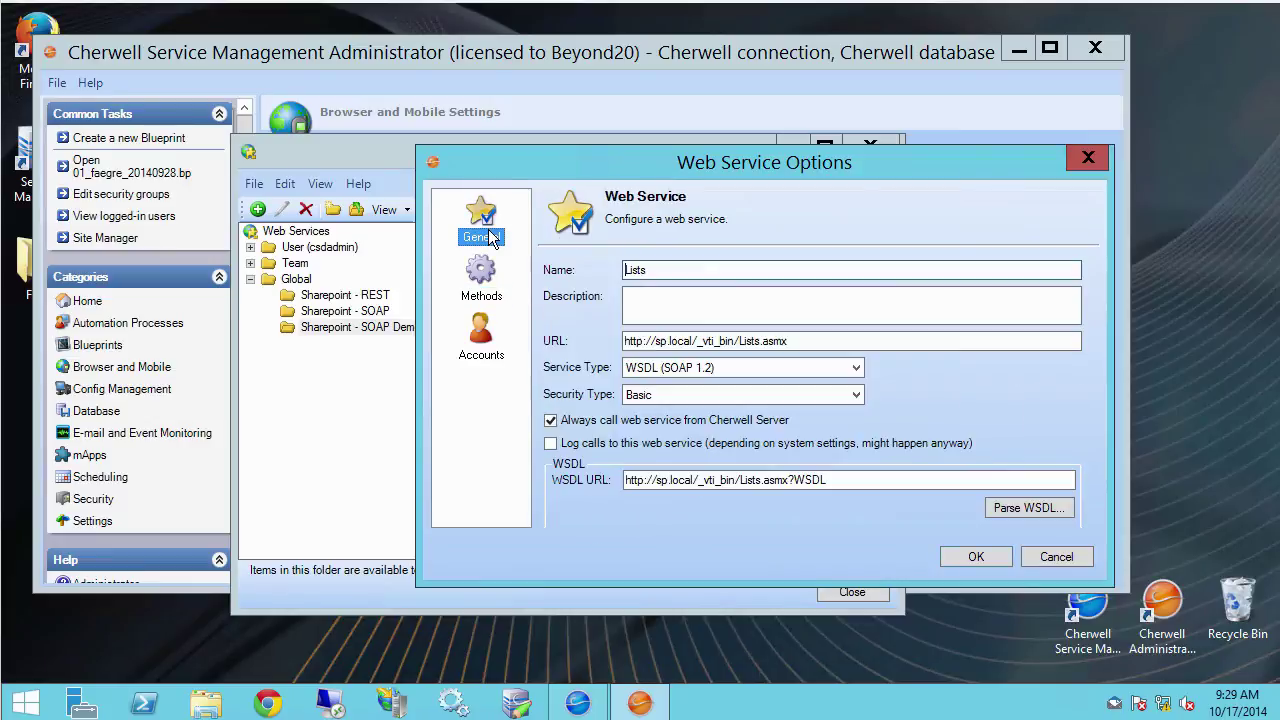
{"action": "left_click", "coordinate": [996, 566]}
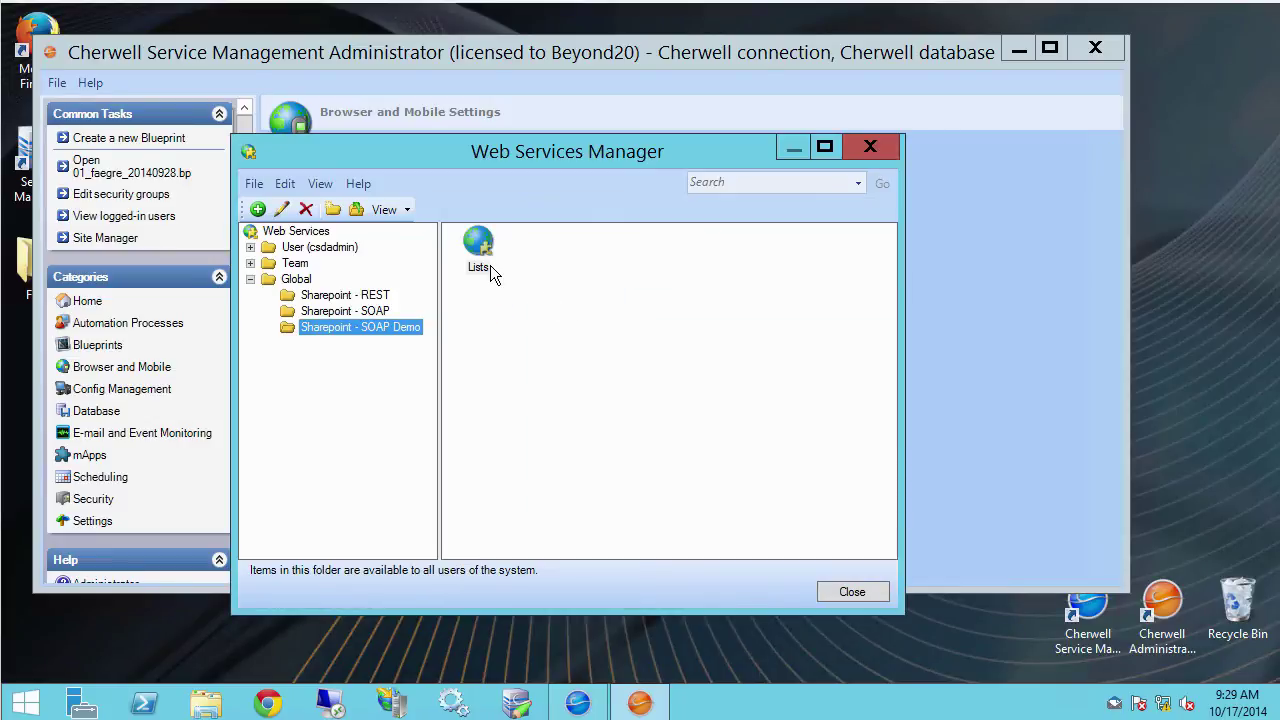